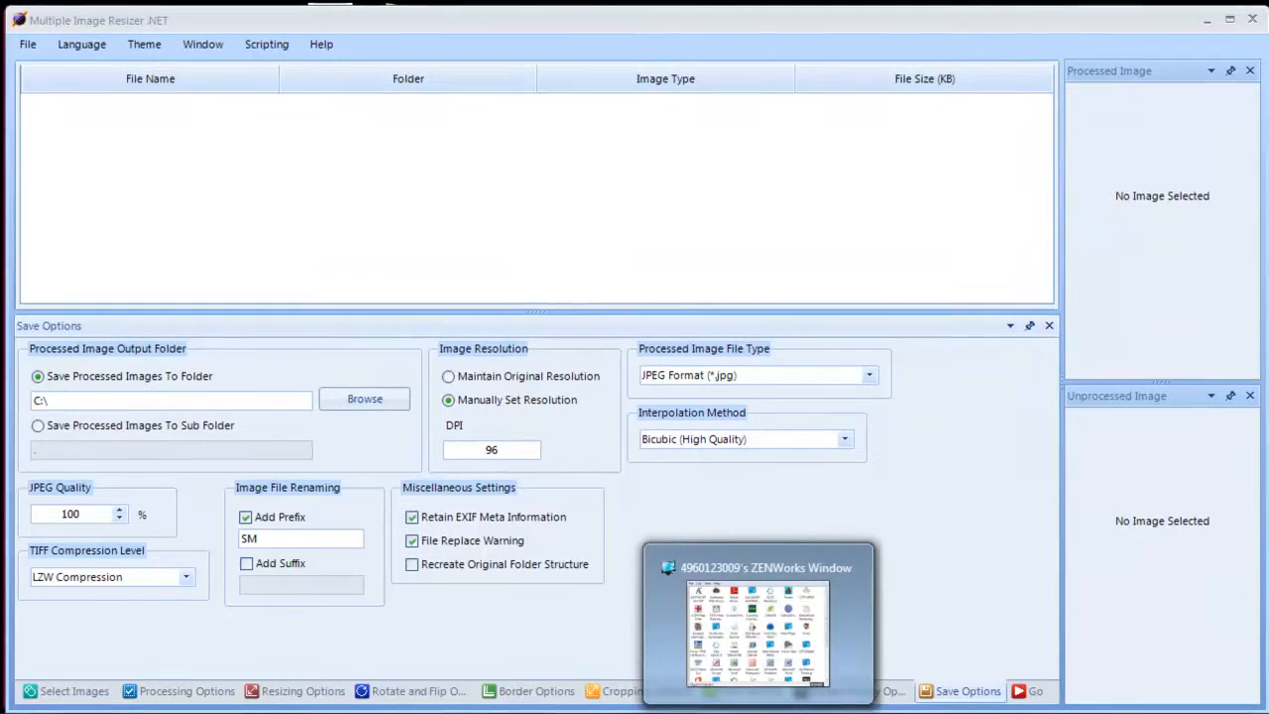
Restore the minimised ZENWorks window and open its LTT Shared location
click(760, 712)
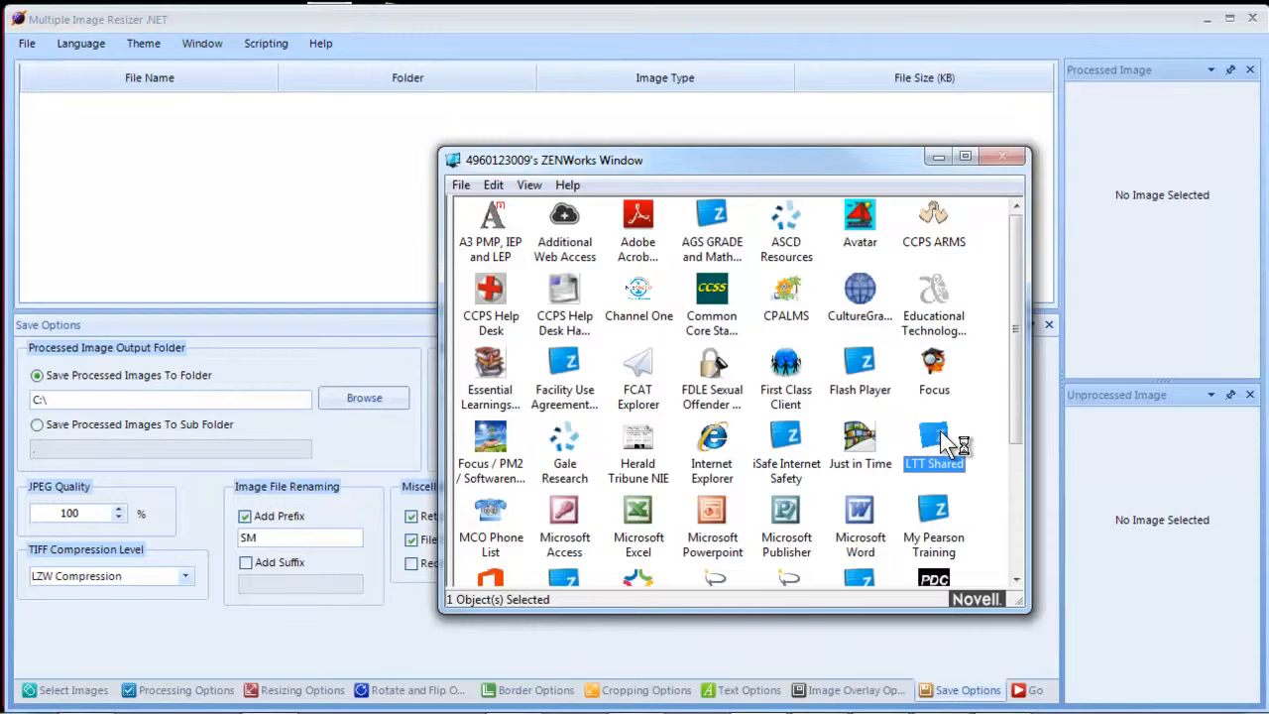
double_click(958, 444)
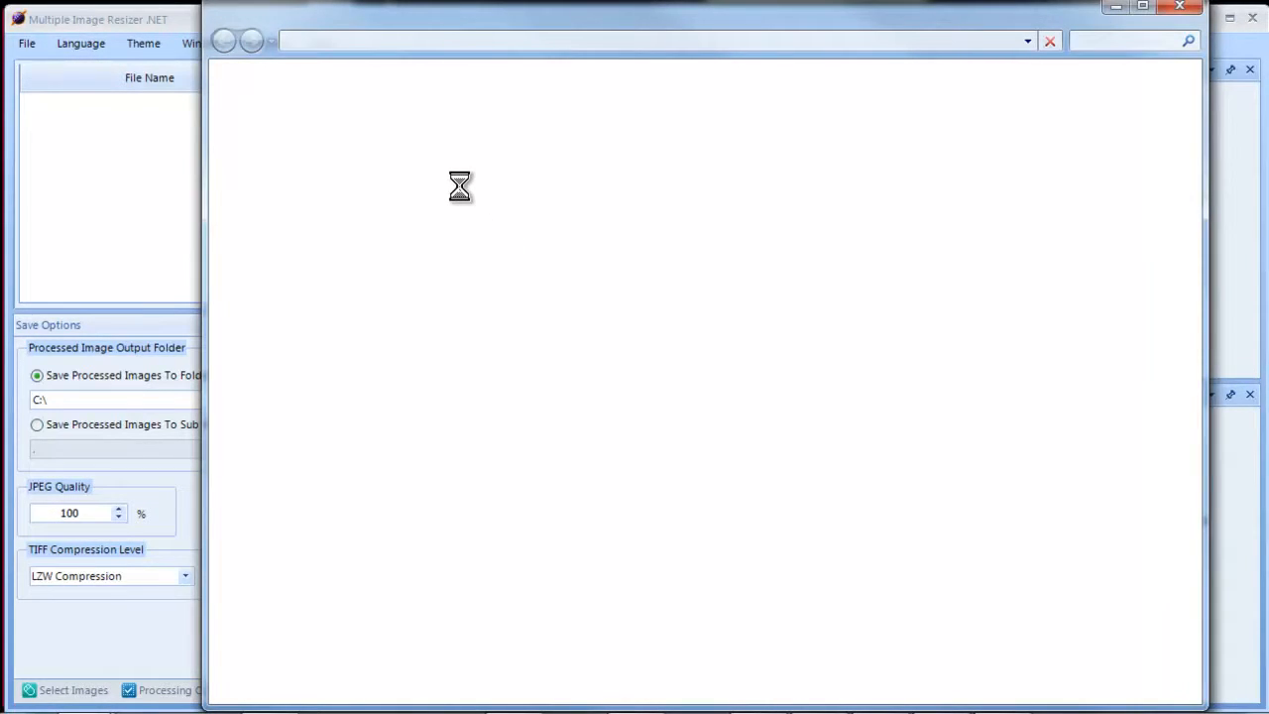
Browse Outbox > MULTIPLE IMAGE RESIZER, go back to Outbox, and close the file window
double_click(418, 155)
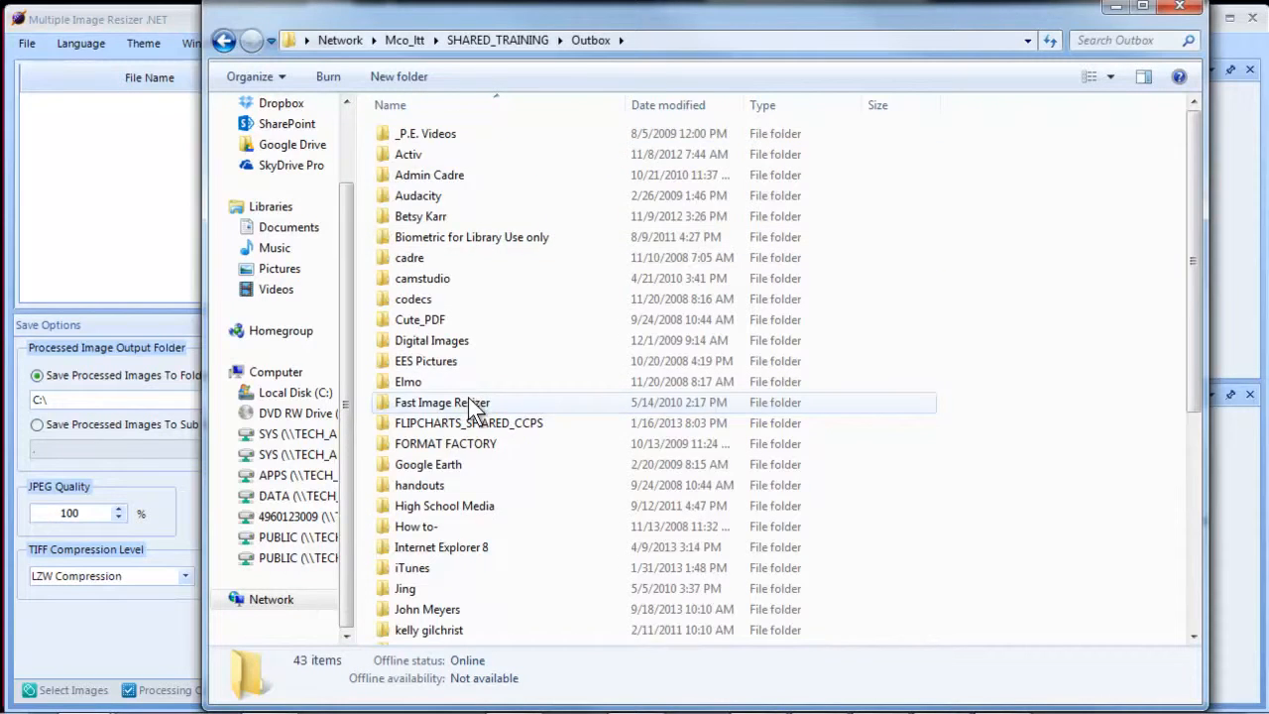
scroll(475, 408, down, 4)
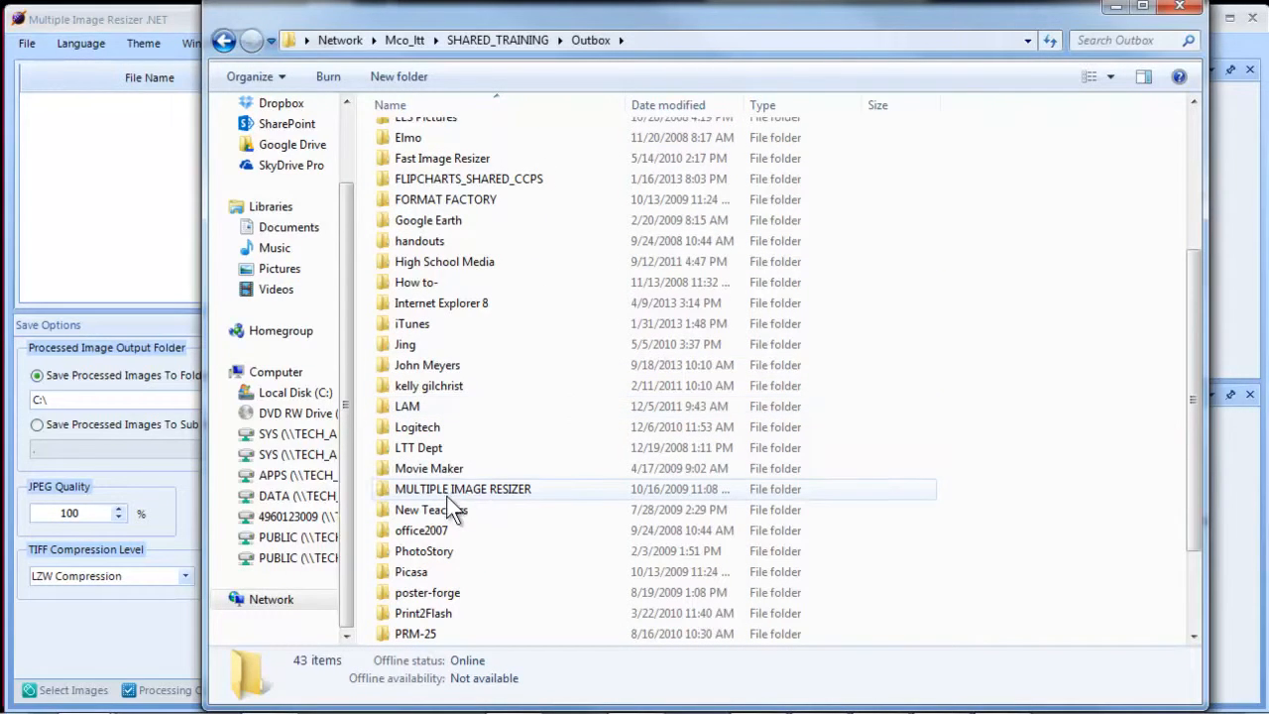
double_click(445, 489)
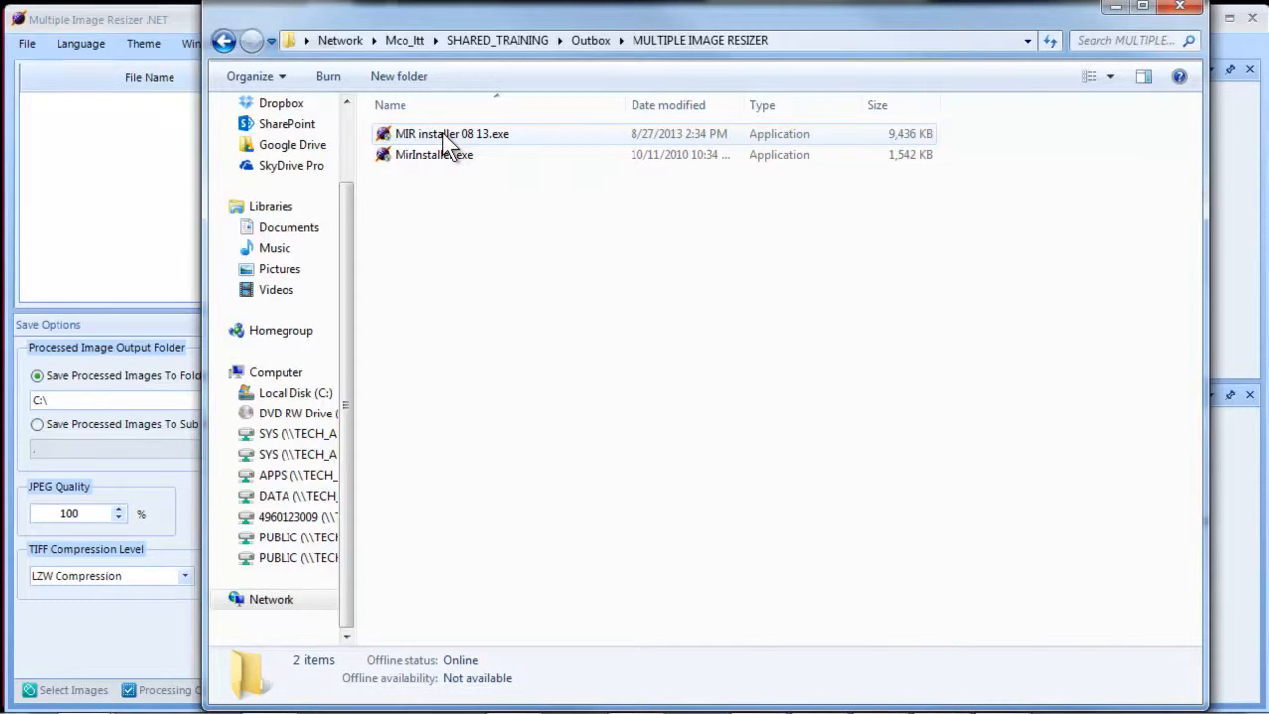
click(221, 41)
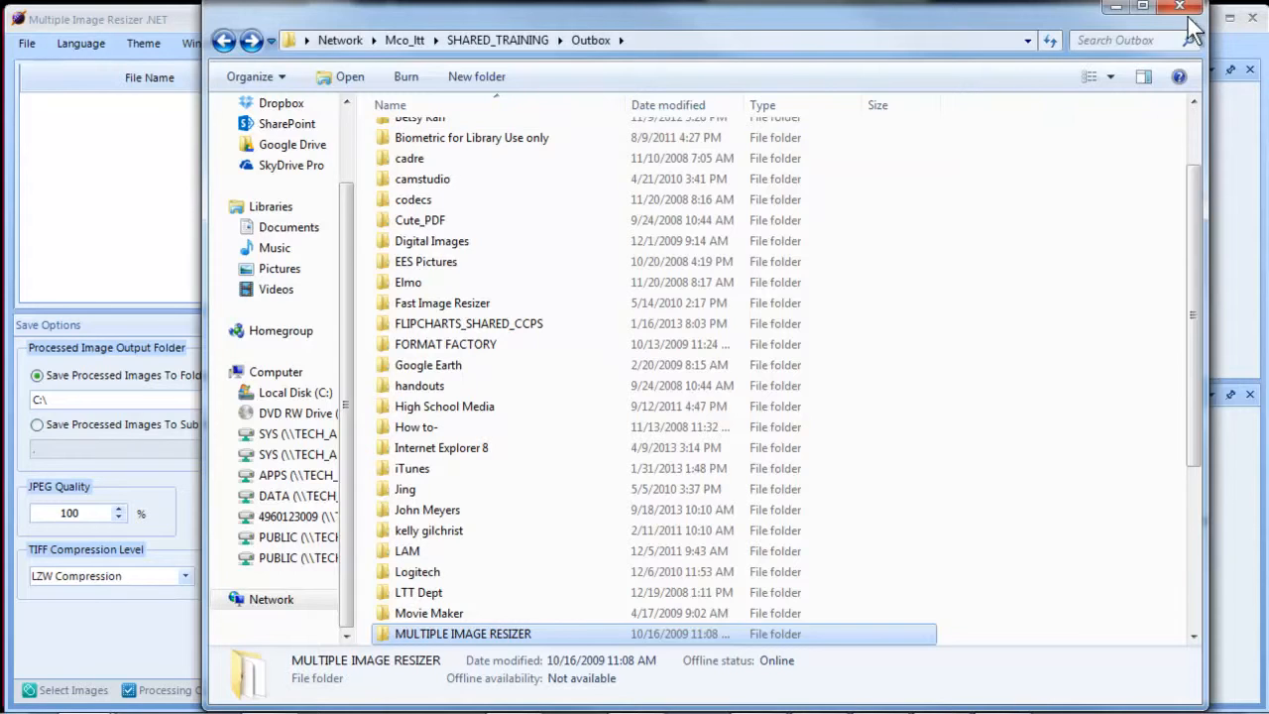
click(1183, 12)
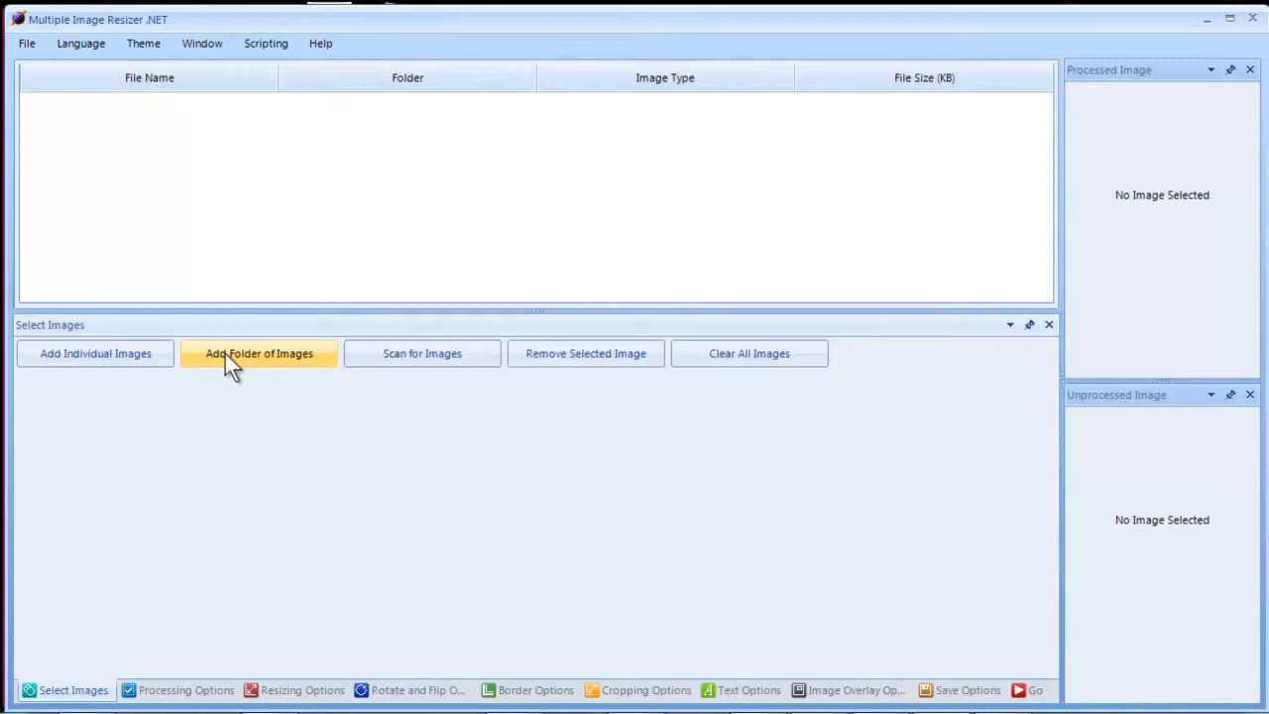
Add the single image ccps logo youtube.png to the resizer's image list
click(134, 352)
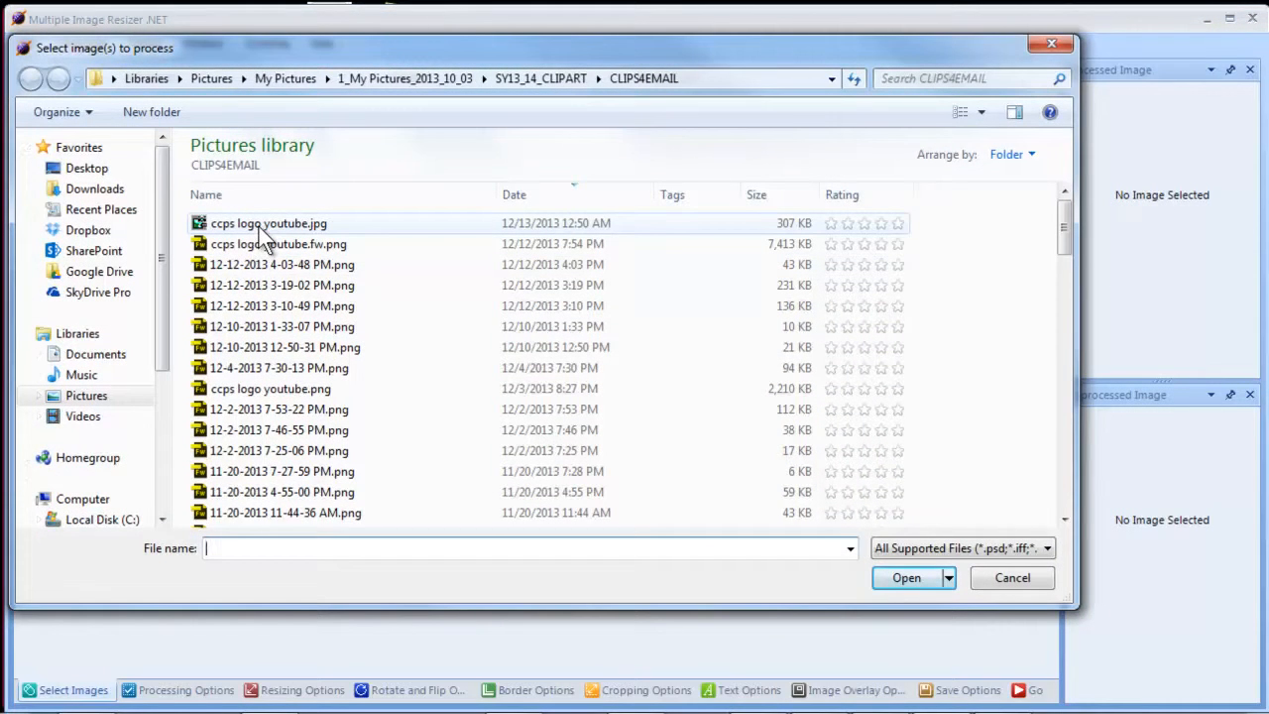
click(238, 248)
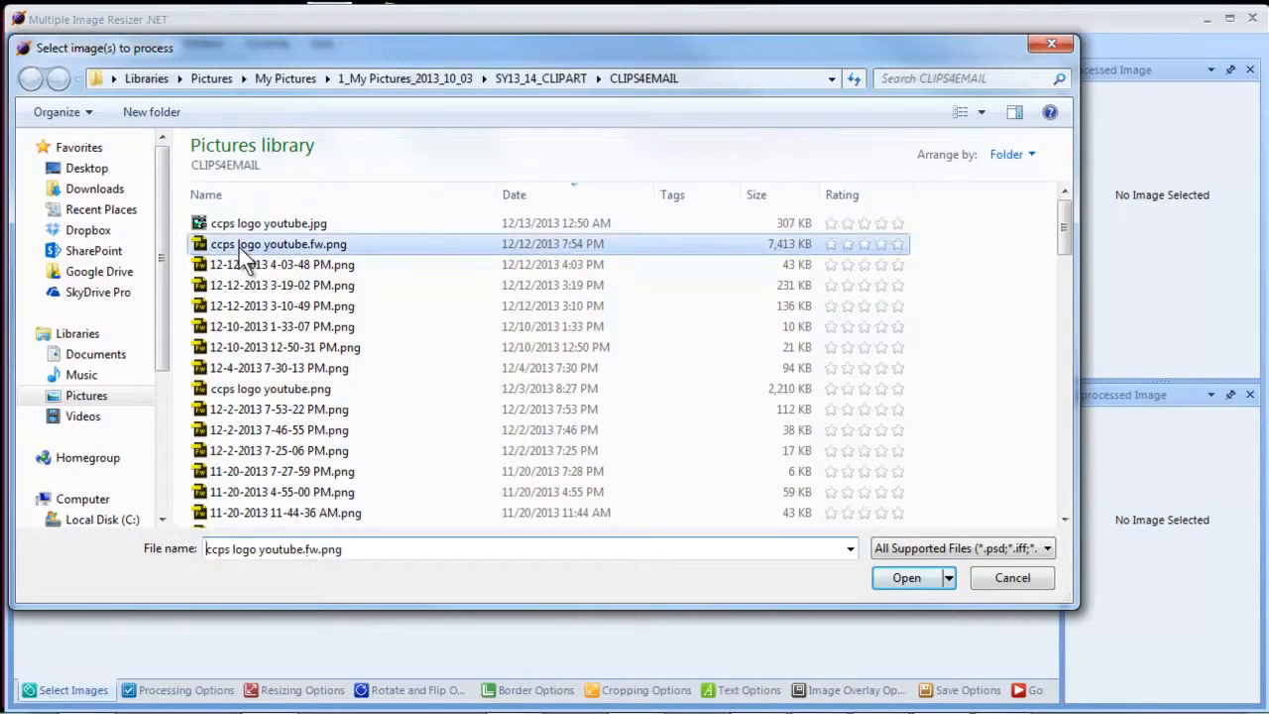
click(278, 388)
click(908, 573)
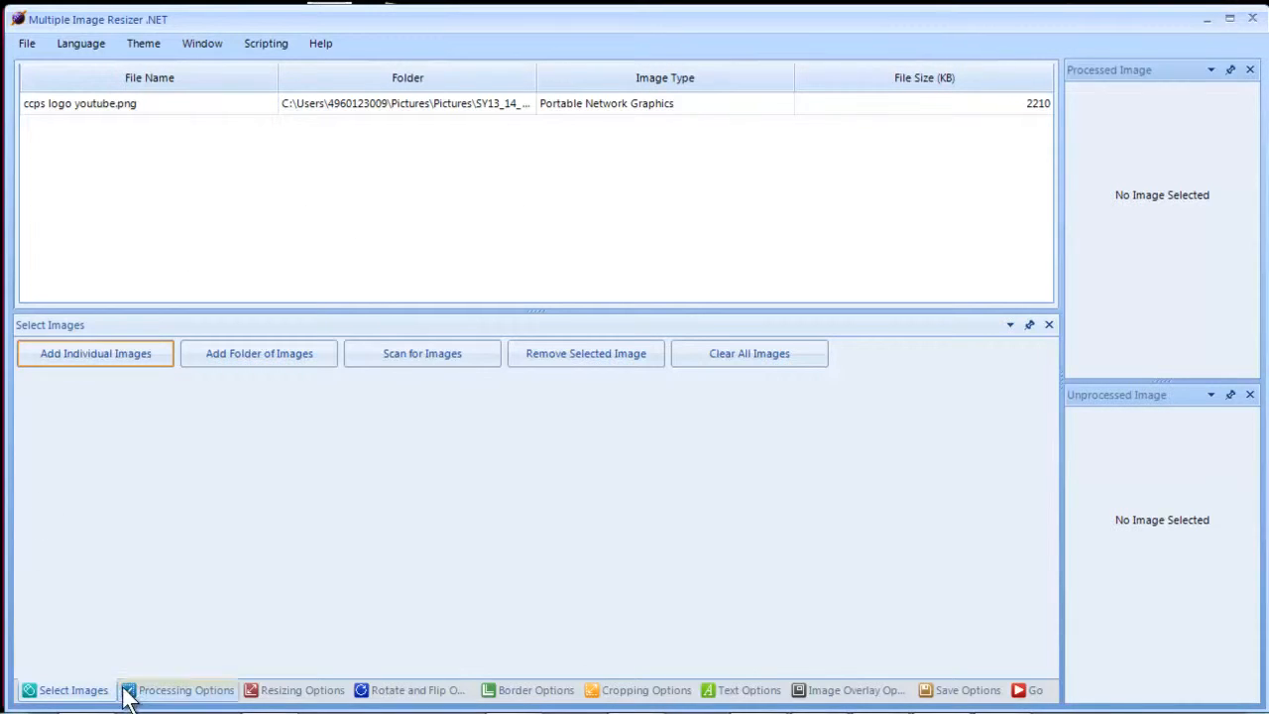
Show the Processing Options page, with Resize the only enabled step
click(163, 691)
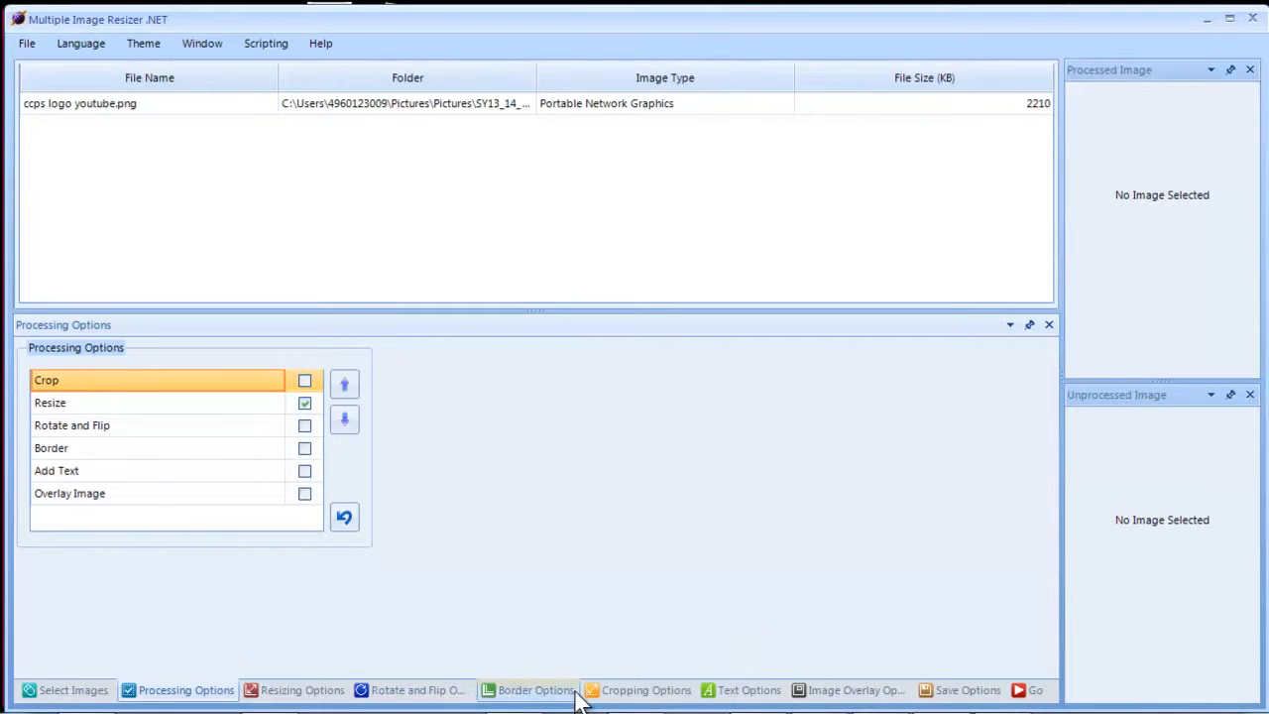
In Resizing Options, replace the 75 percentage value with 99
click(315, 693)
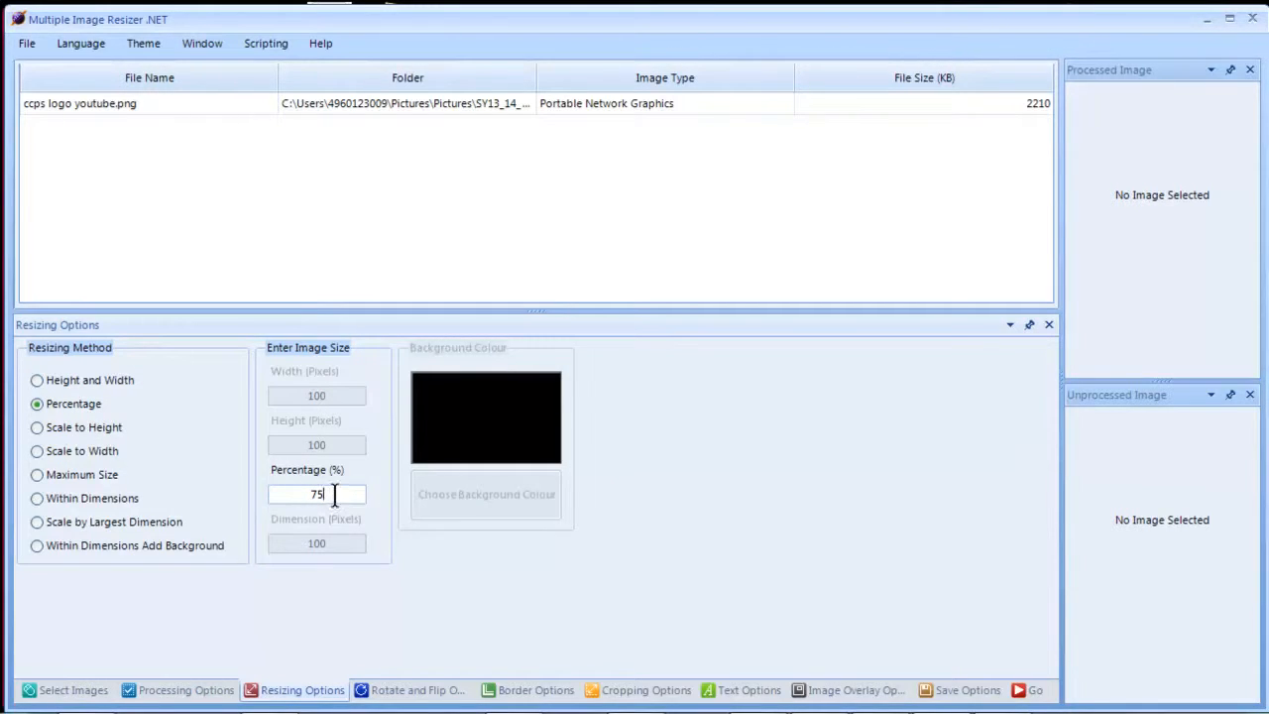
drag(334, 492, 275, 493)
text(99)
Show the Save Options page: JPEG output to C:\ with the SM prefix
click(954, 696)
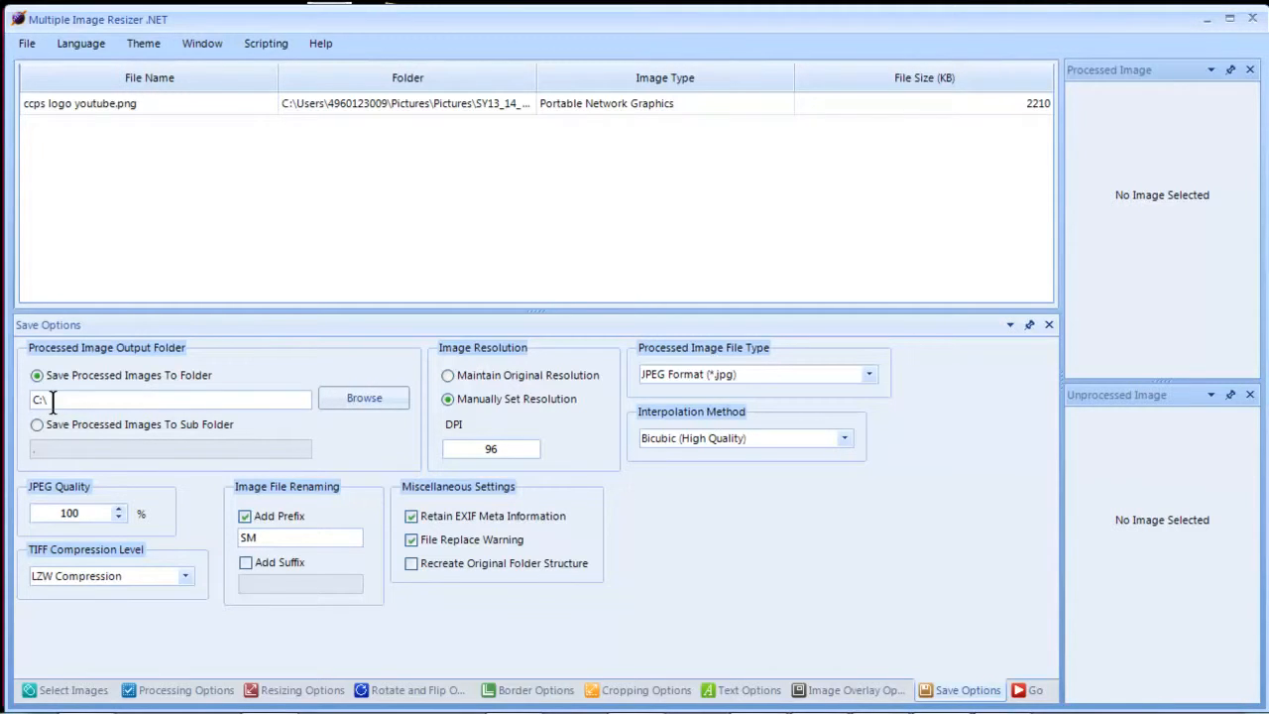
Set the output folder to Libraries > Pictures > My Pictures > MY RESIZED PICTURES
click(353, 400)
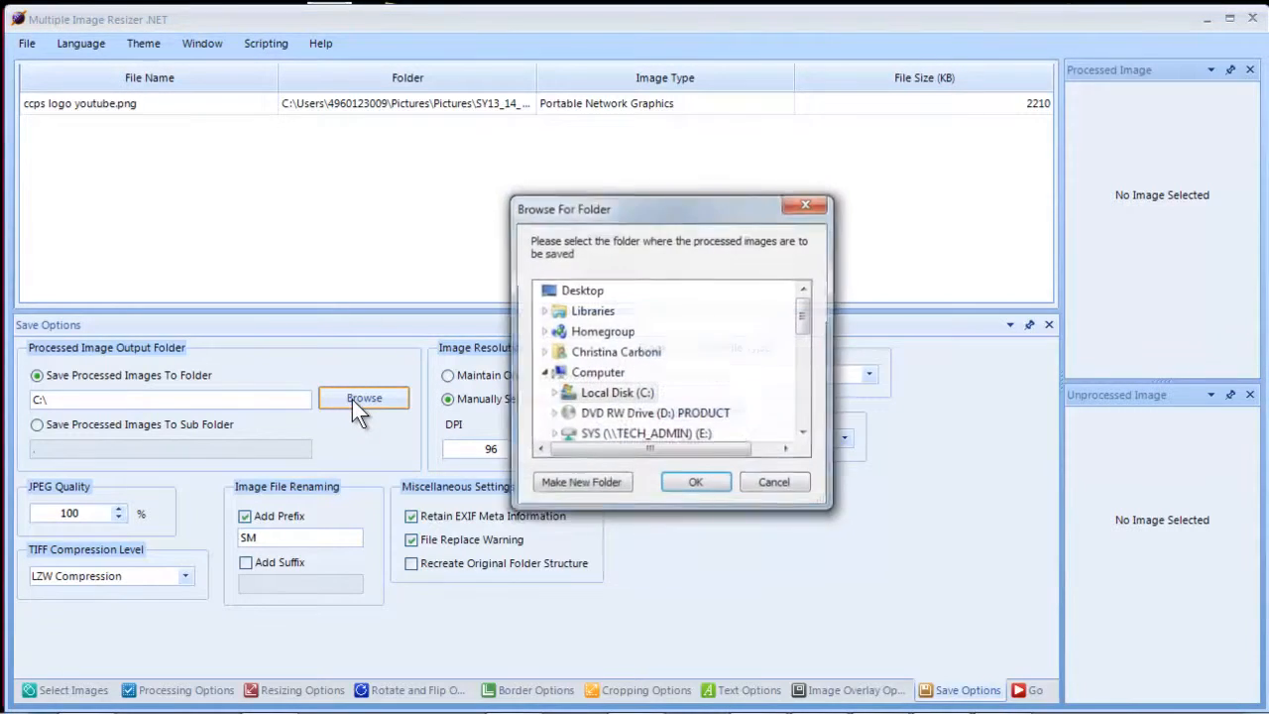
click(544, 312)
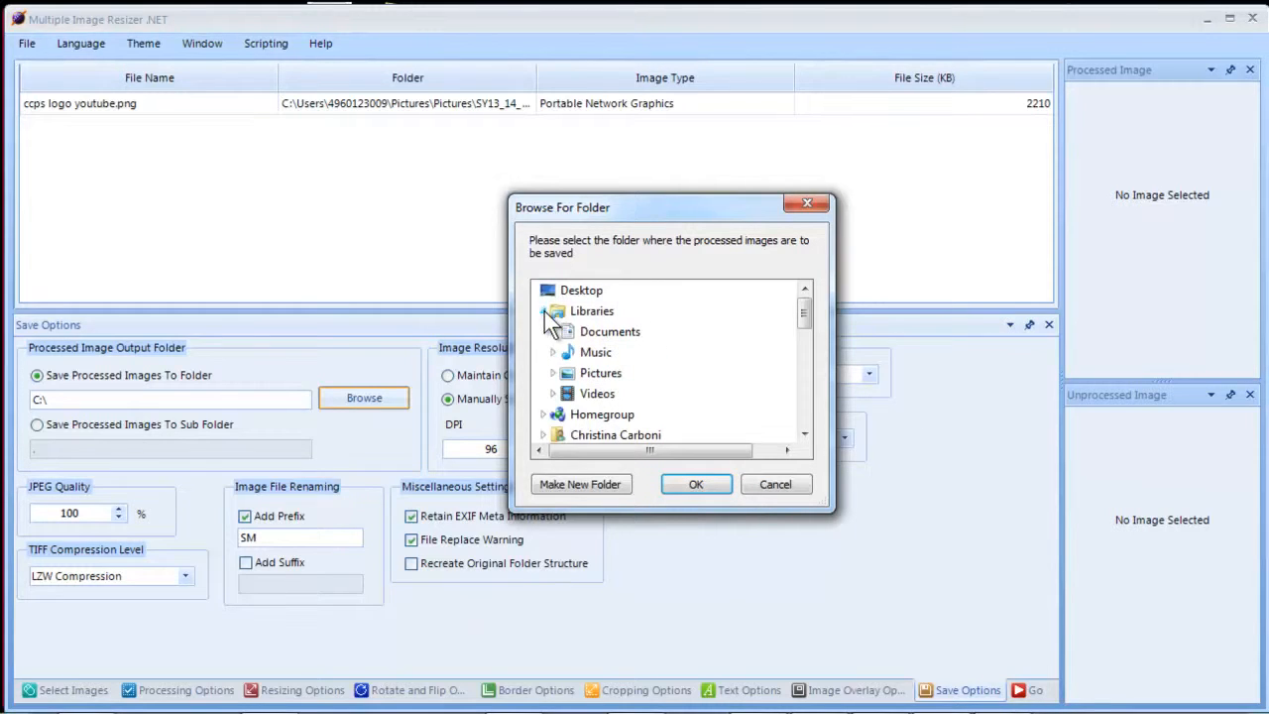
click(555, 373)
double_click(607, 394)
scroll(806, 327, down, 2)
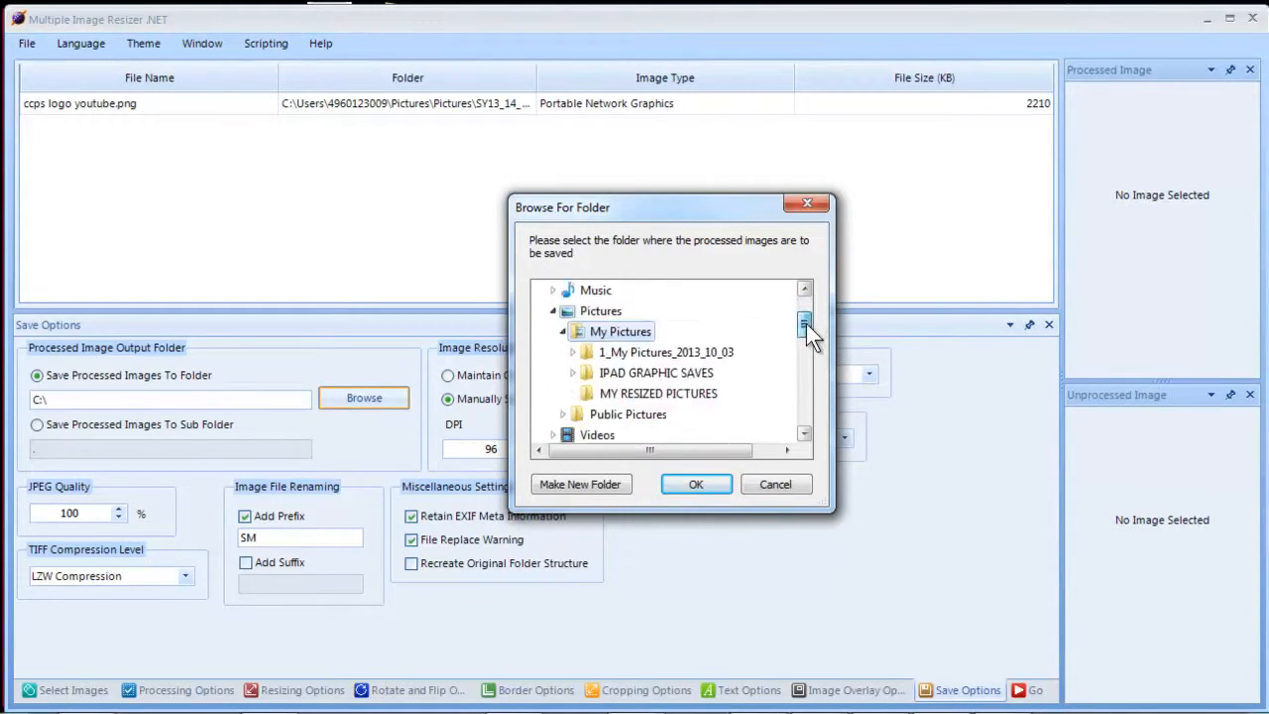
click(658, 354)
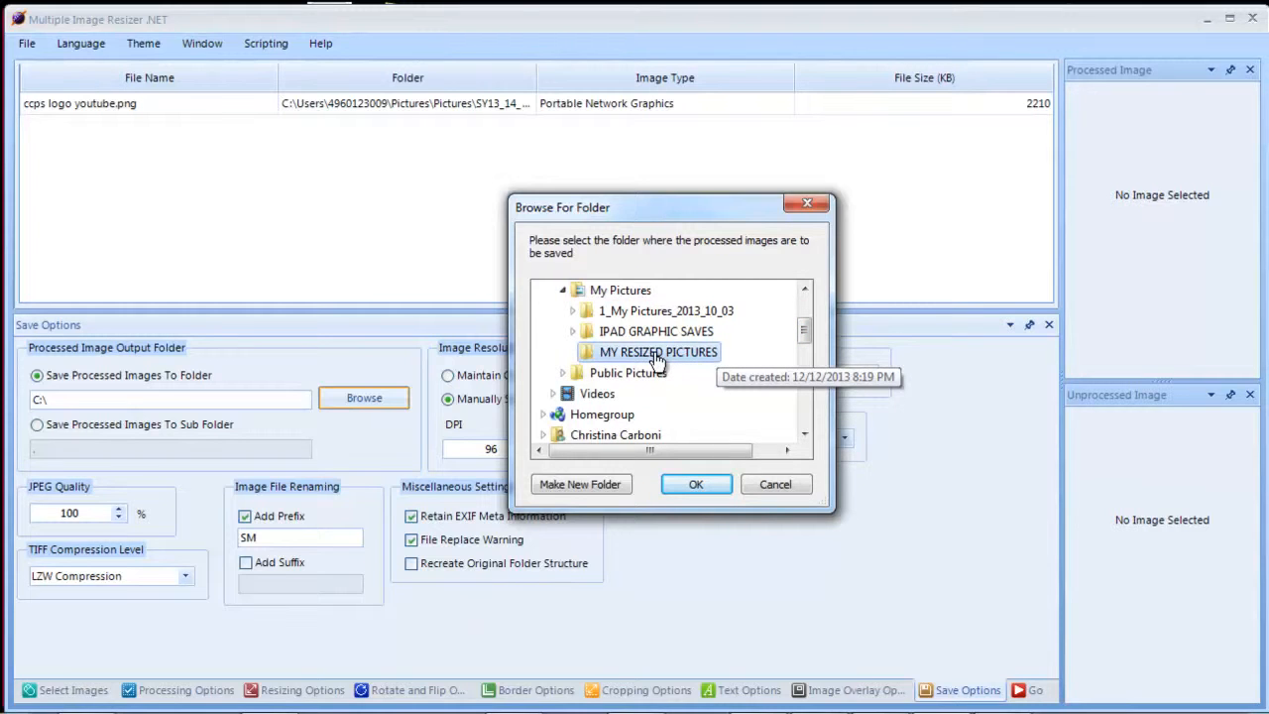
click(686, 483)
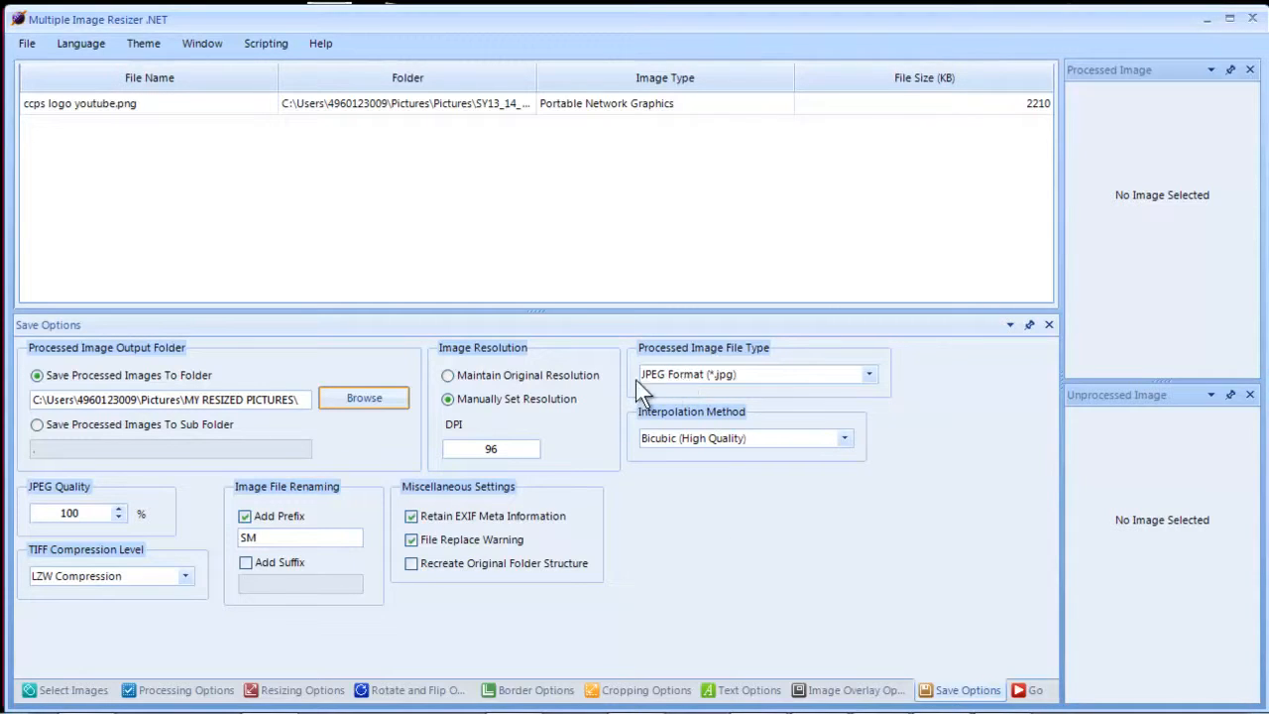
click(244, 515)
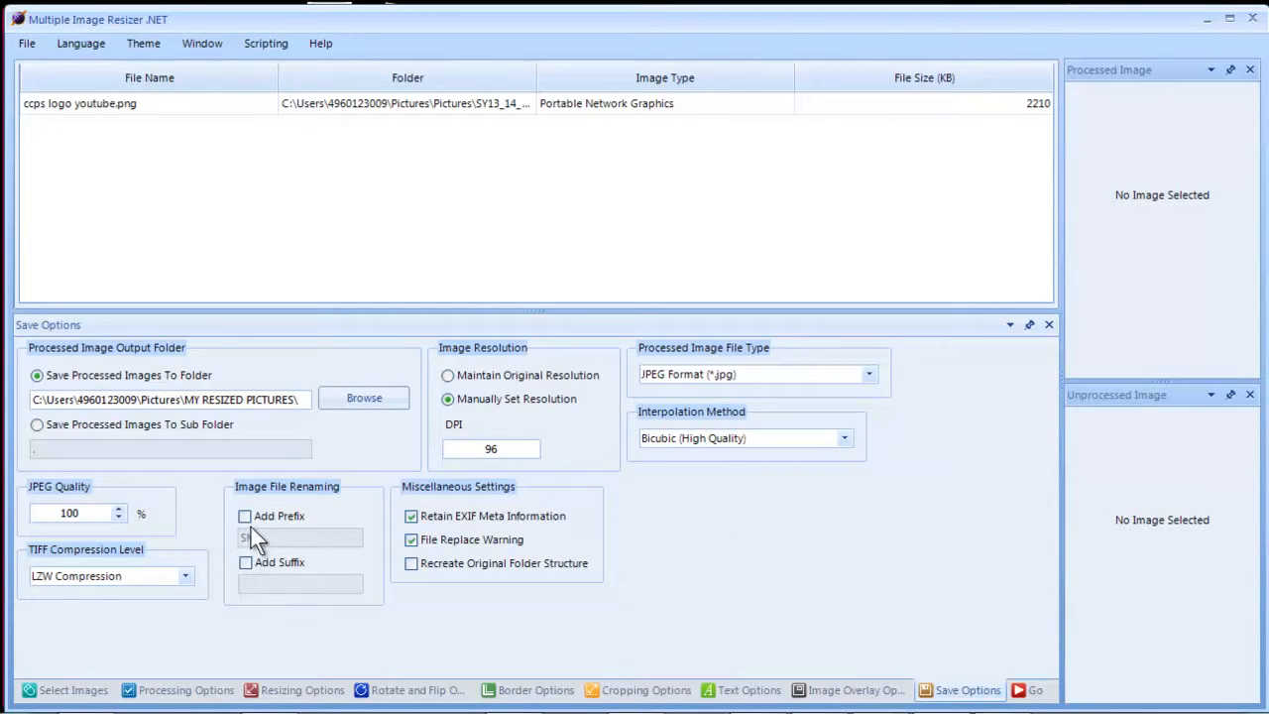
click(245, 517)
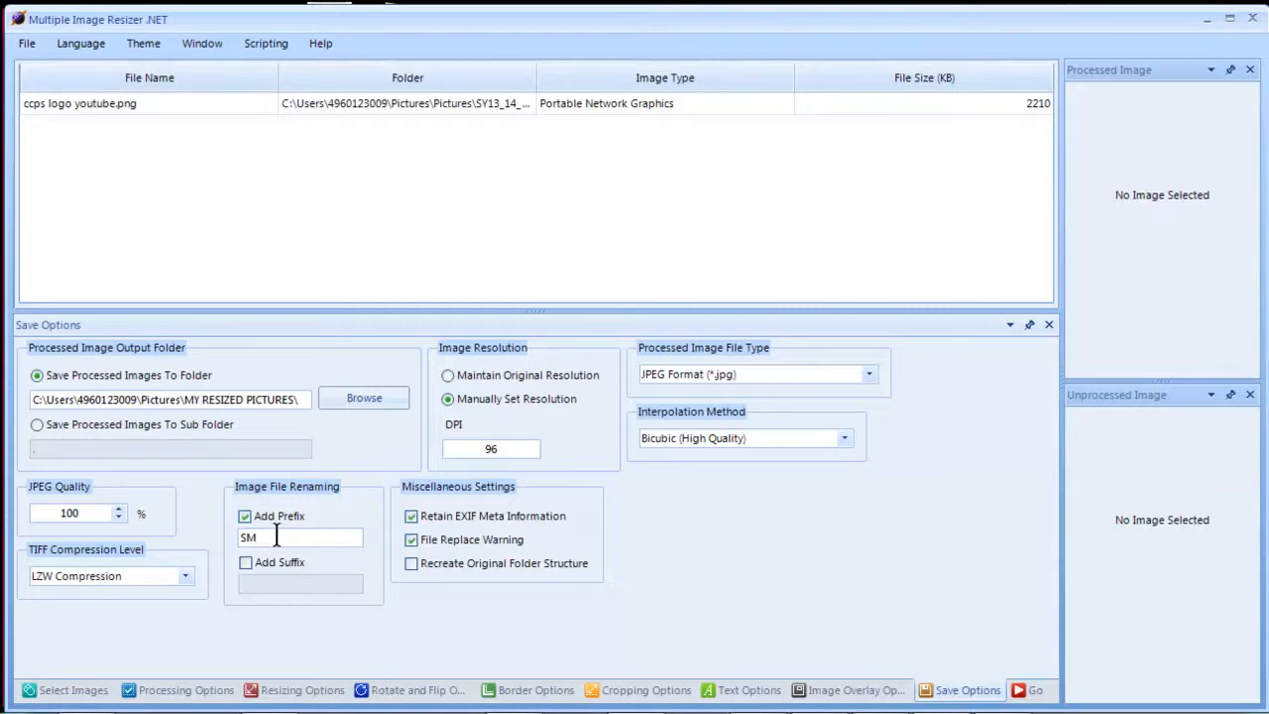
double_click(278, 536)
Run the resize of ccps logo youtube.png, dismiss the success message, and minimise the program
click(1031, 690)
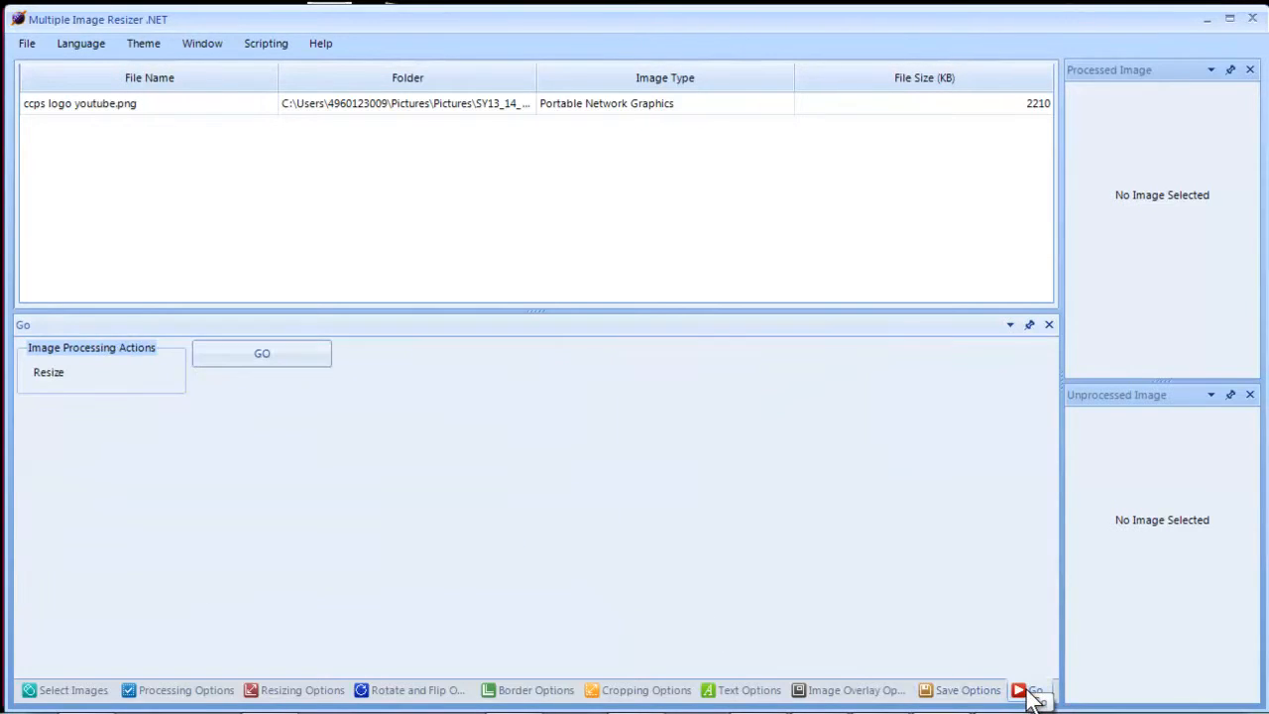
click(270, 359)
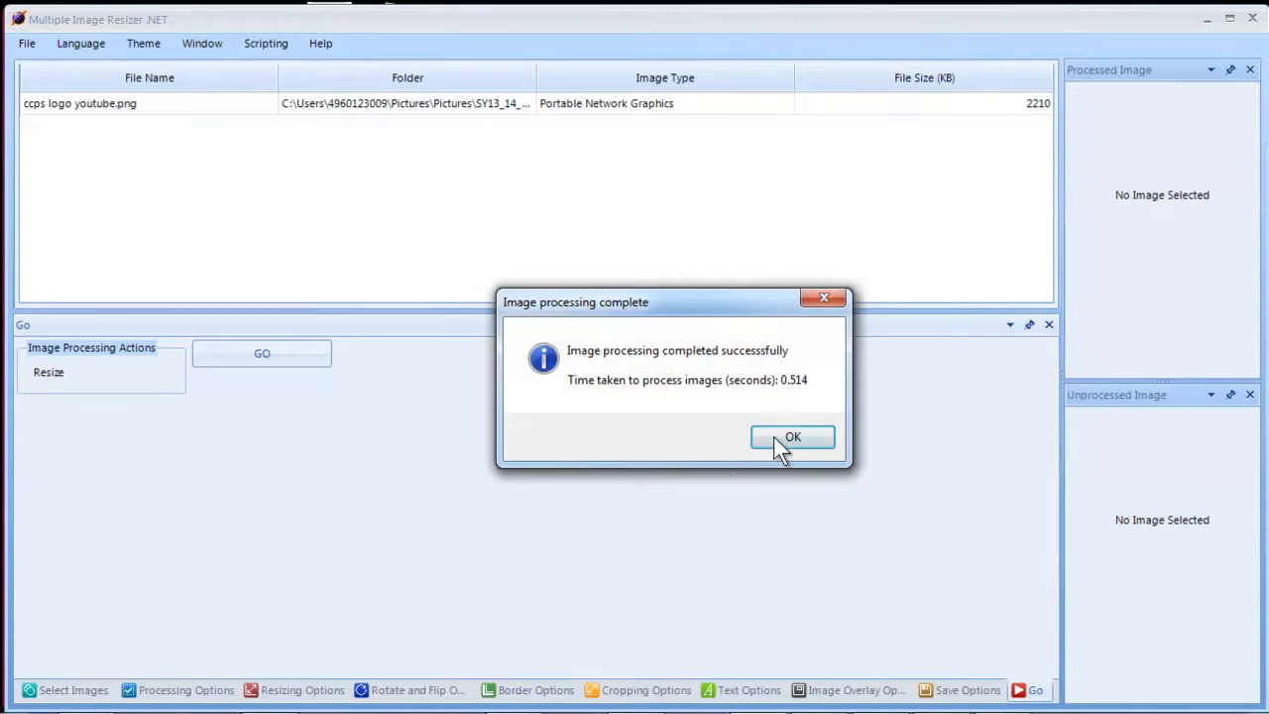
click(775, 436)
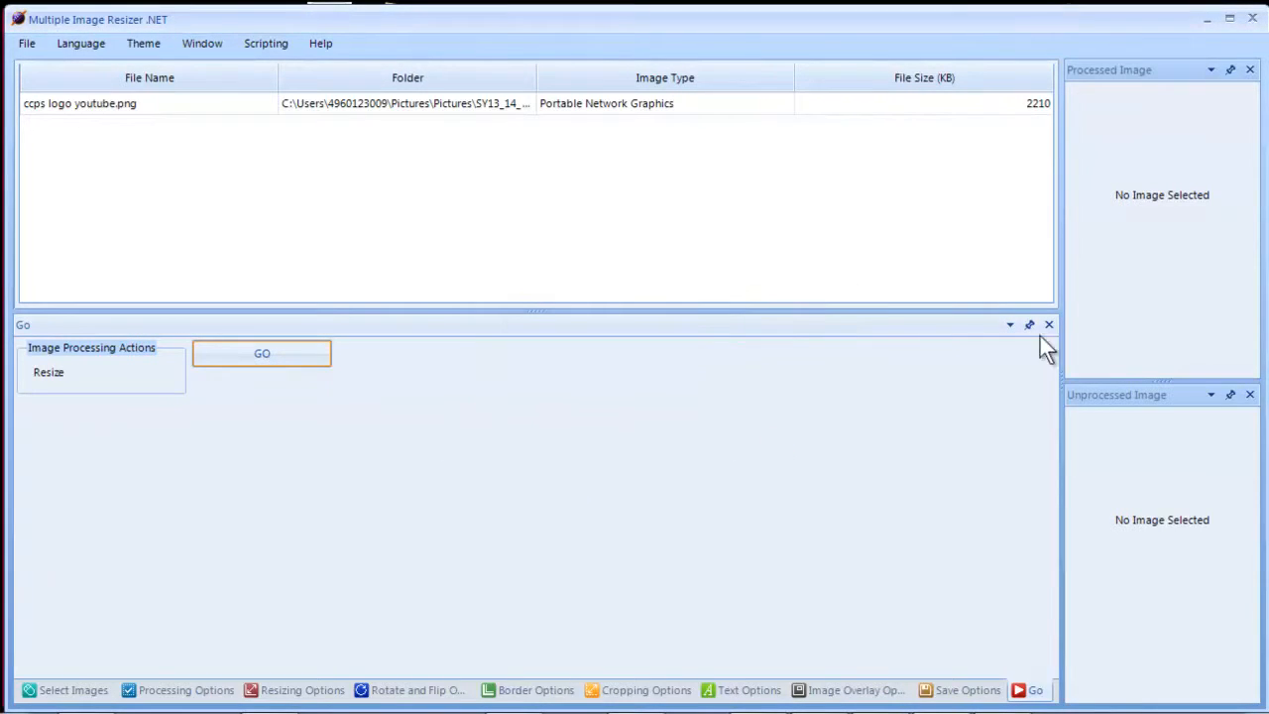
click(1207, 19)
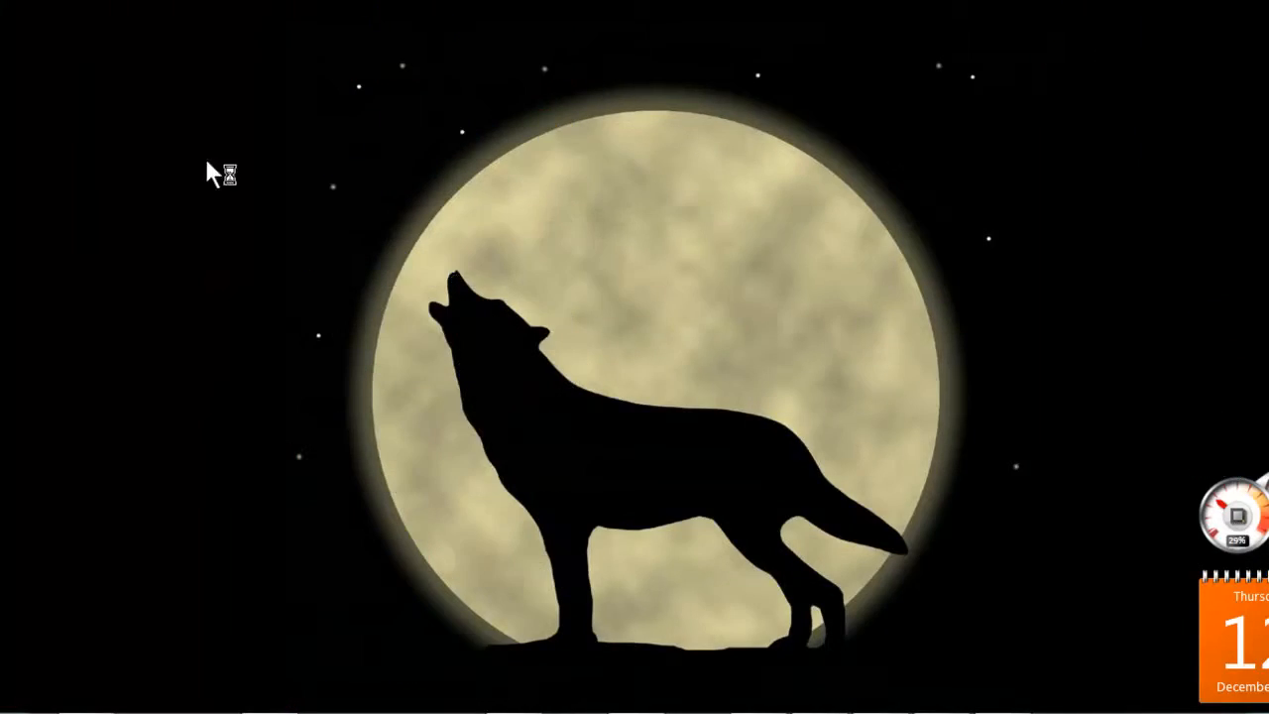
Open SMccps logo youtube.jpg from Pictures > MY RESIZED PICTURES, view it, then close the viewer
double_click(48, 73)
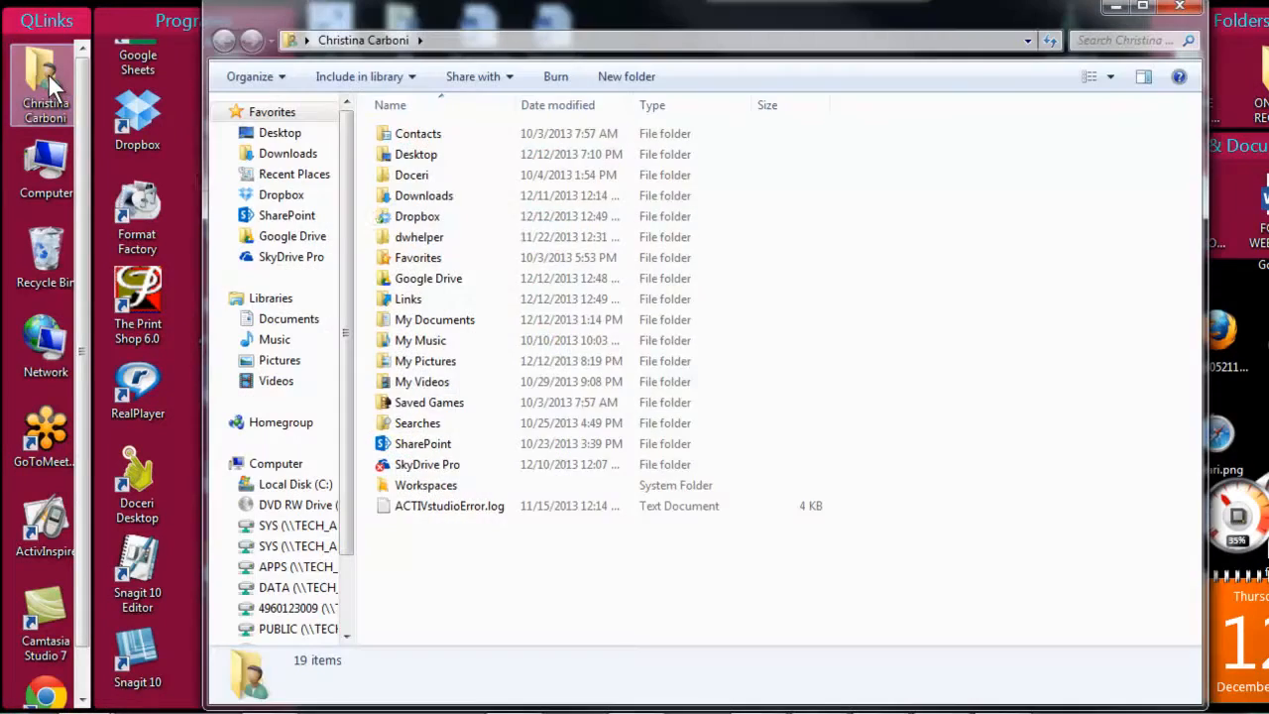
click(288, 360)
double_click(471, 192)
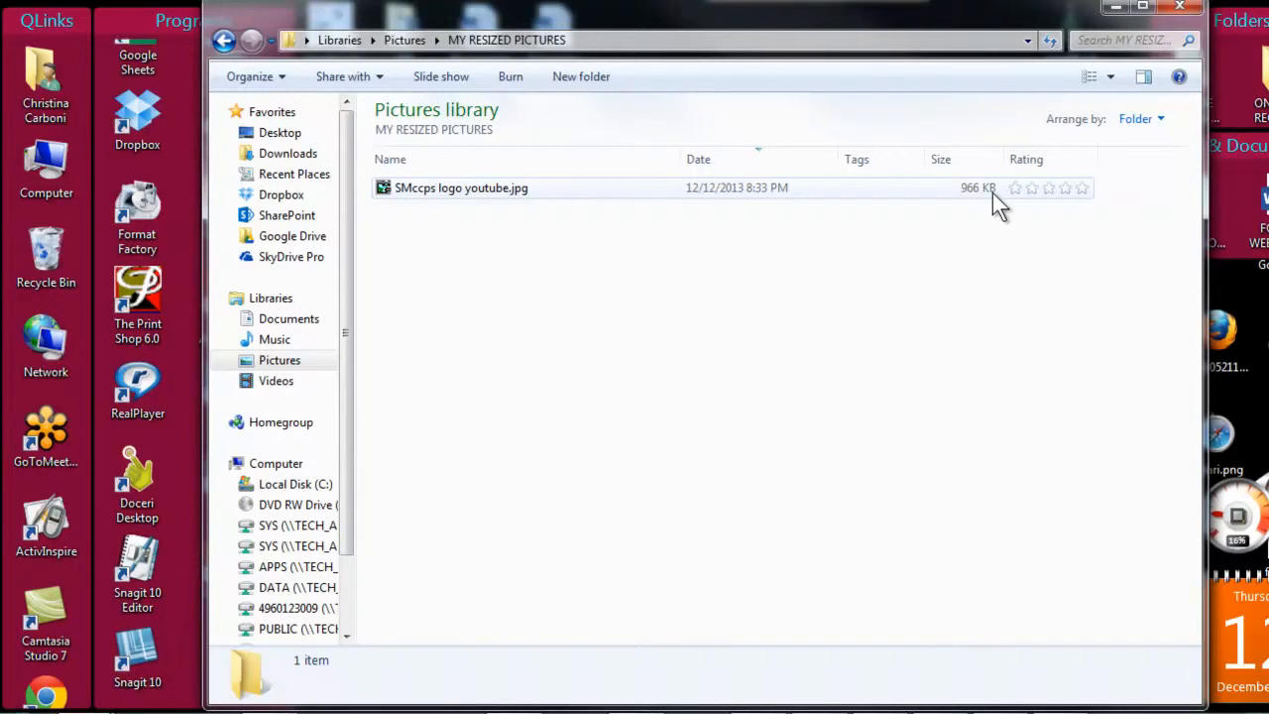
double_click(500, 189)
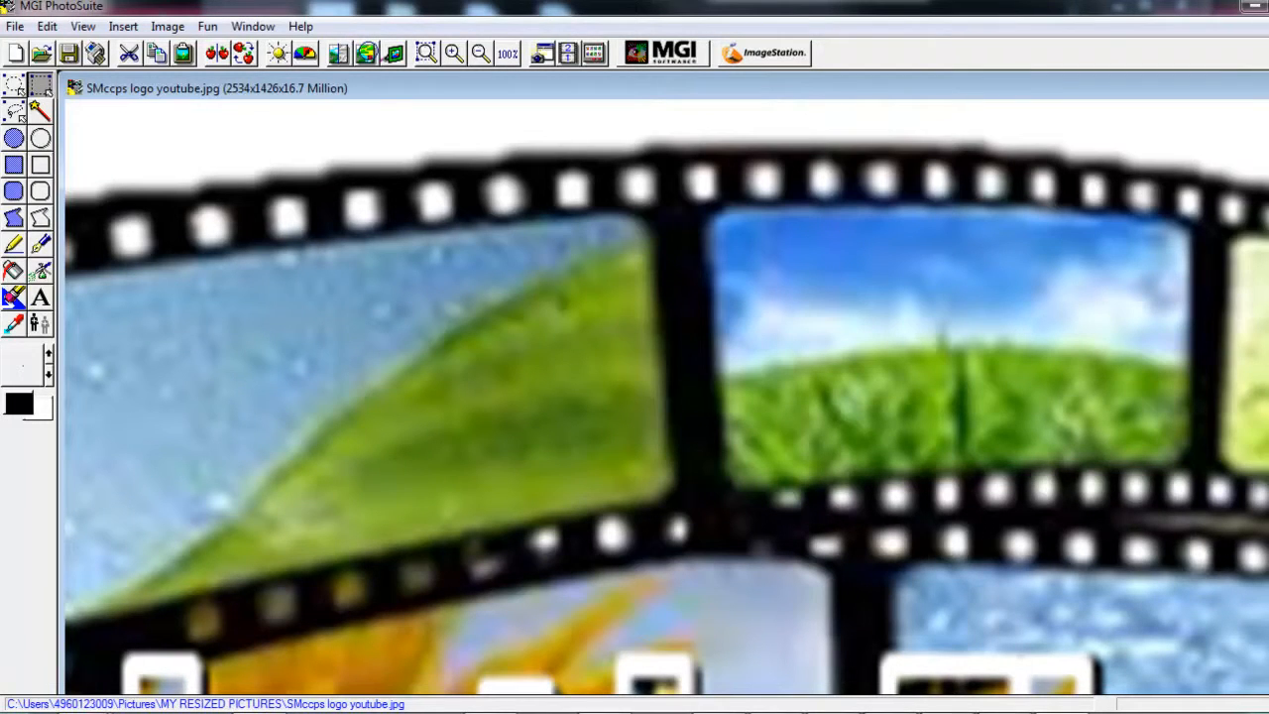
click(1268, 6)
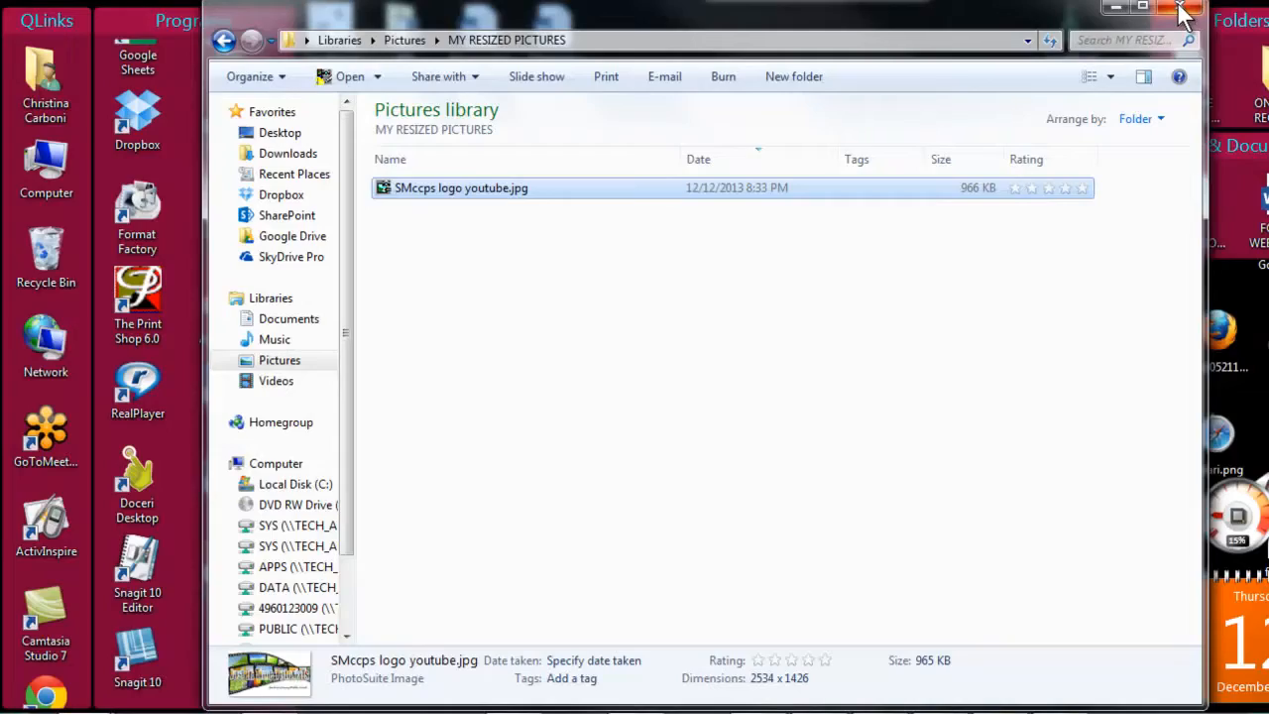